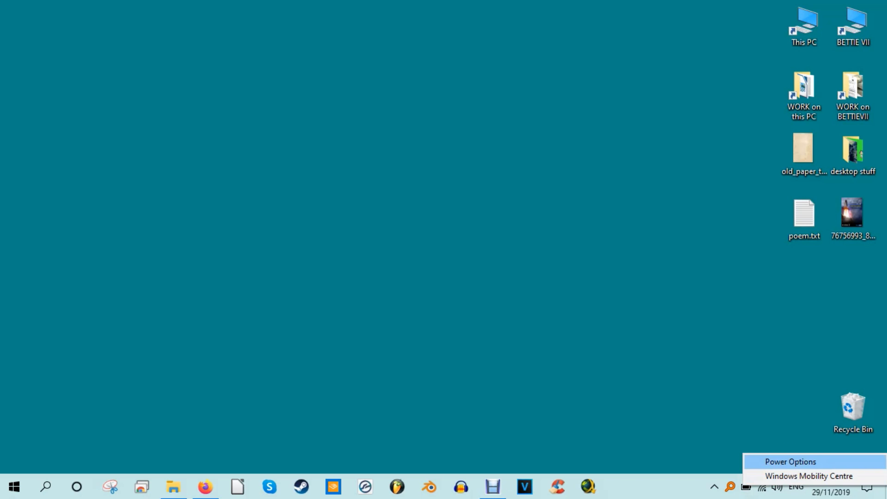
- Open Power Options showing High performance as the active plan, then launch Task Manager
key("Return")
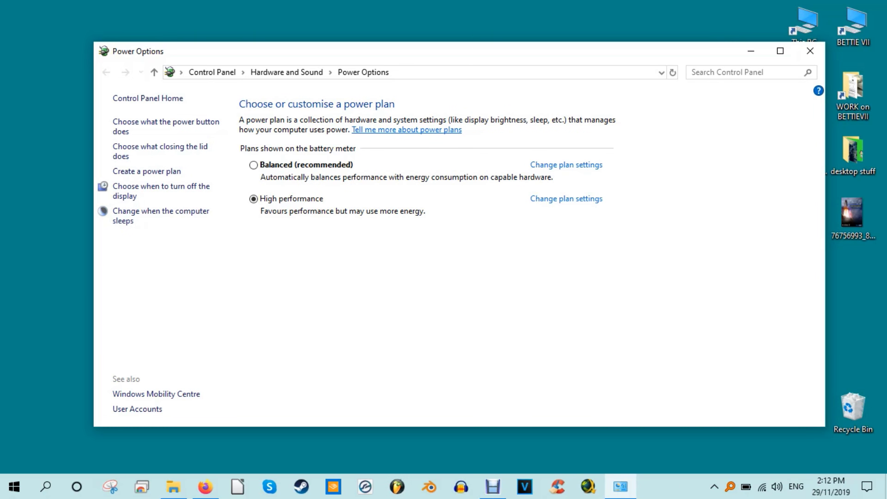
key("ctrl+shift+Escape")
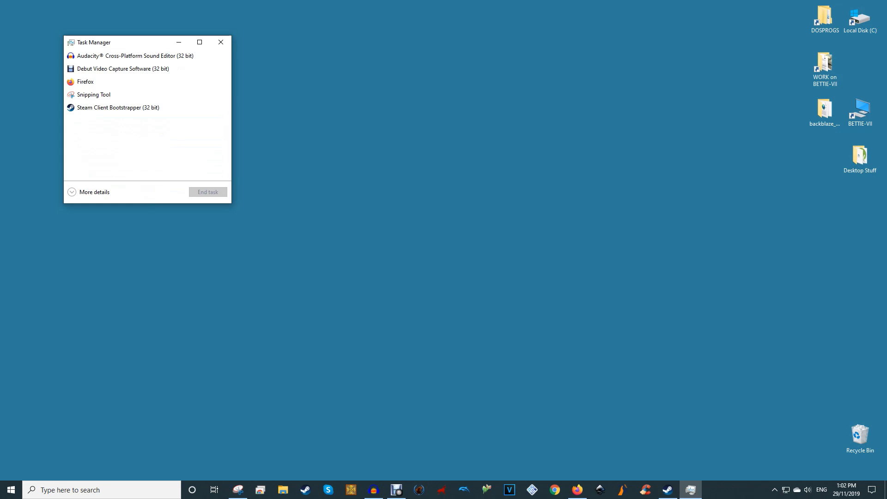
- Show full Task Manager details sorted by CPU, inspect Service Host: SysMain, and launch services.msc
left_click(90, 192)
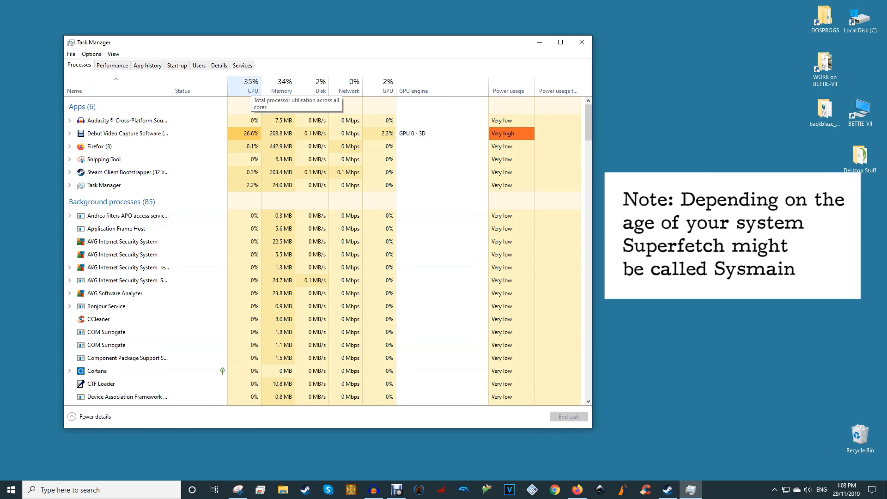
left_click(251, 88)
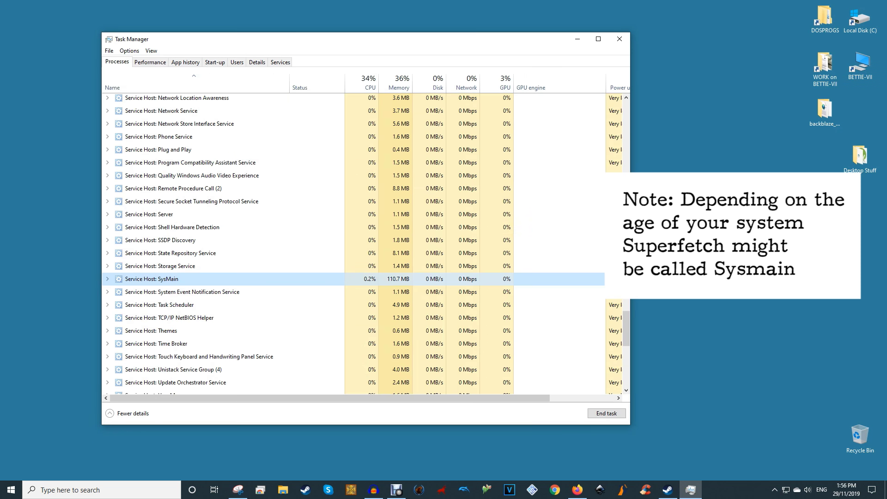
right_click(190, 279)
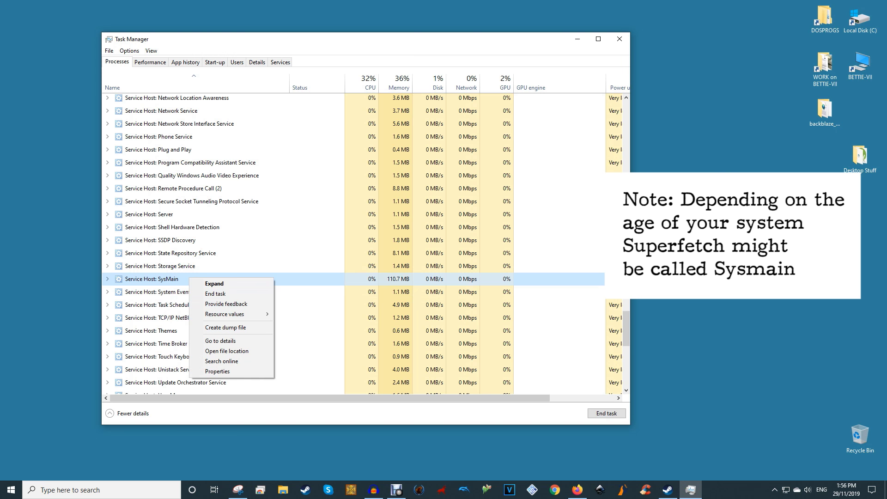
key("Escape")
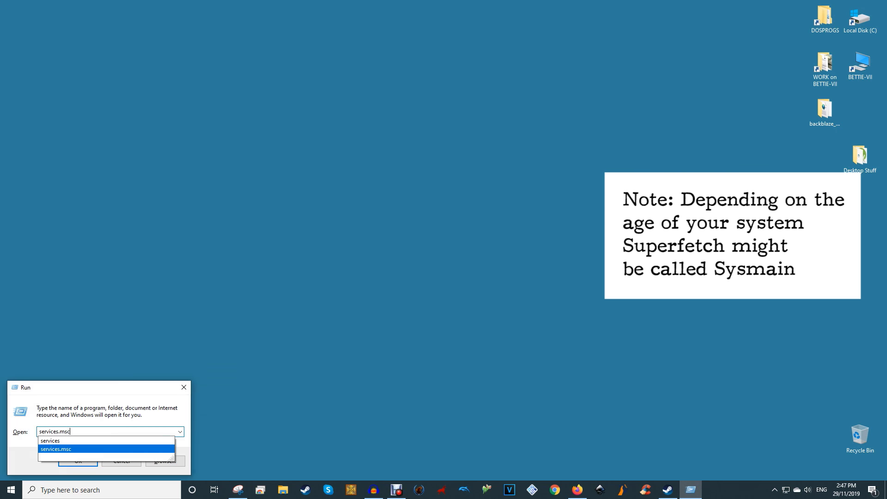
key("Return")
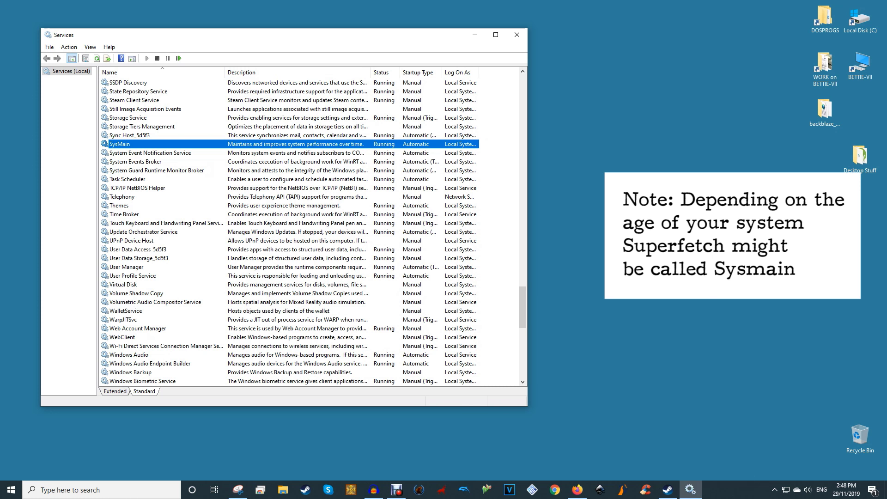
key("shift+F10")
key("Up")
key("Up")
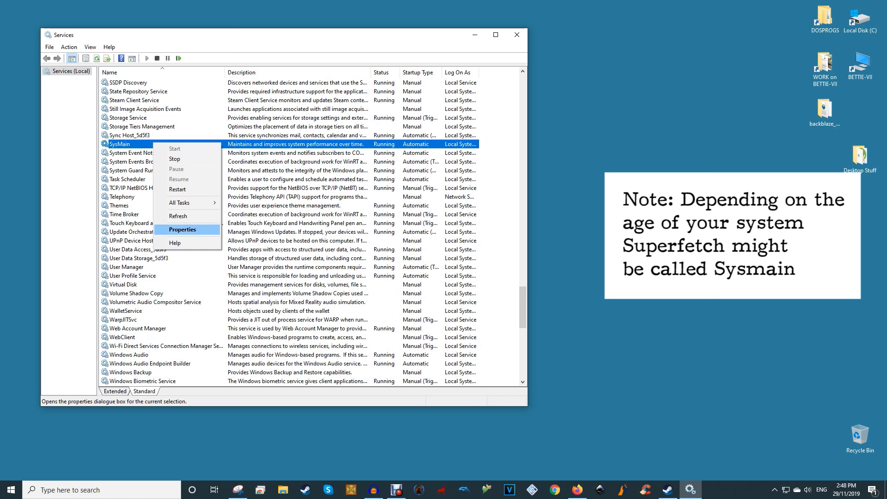
key("Return")
key("Tab")
key("Tab")
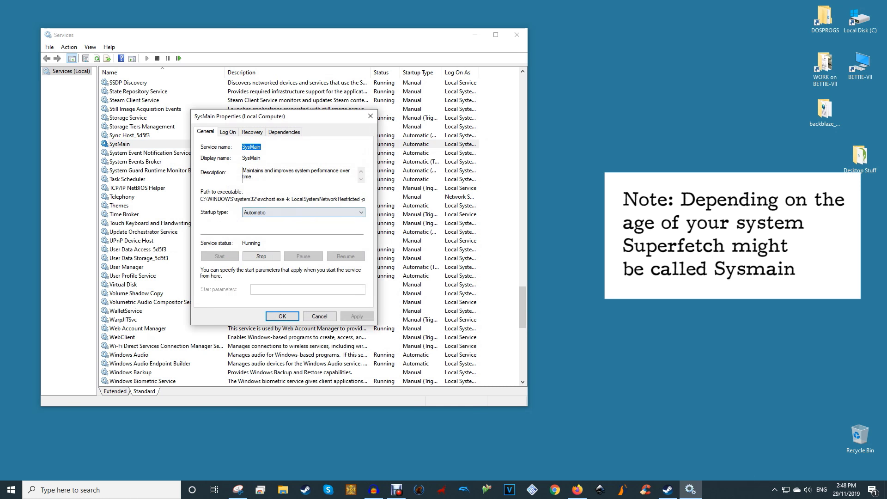
key("alt+Down")
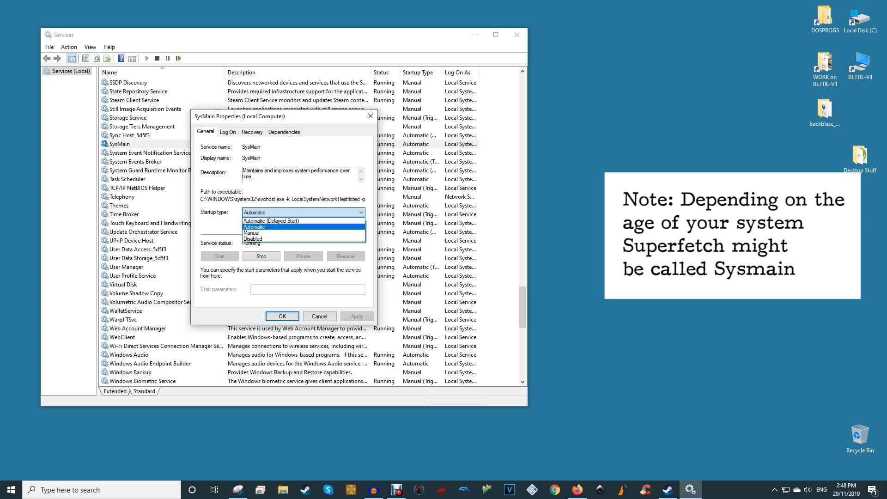
key("Escape")
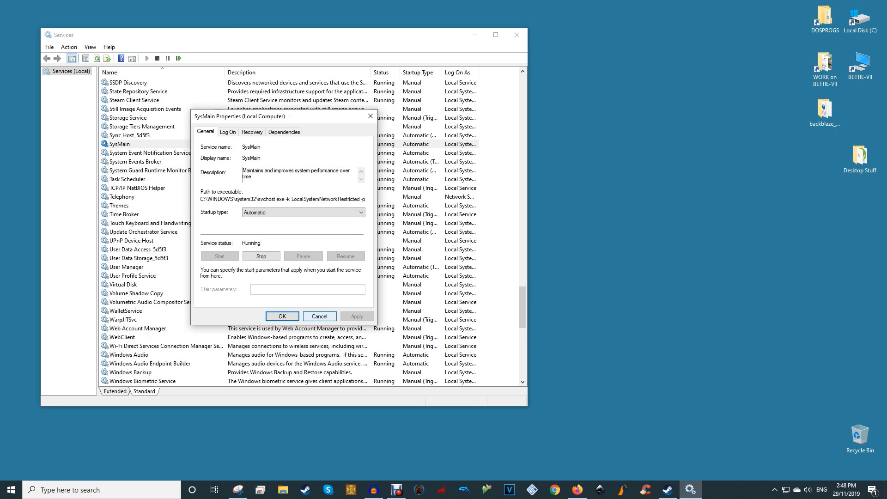
key("Return")
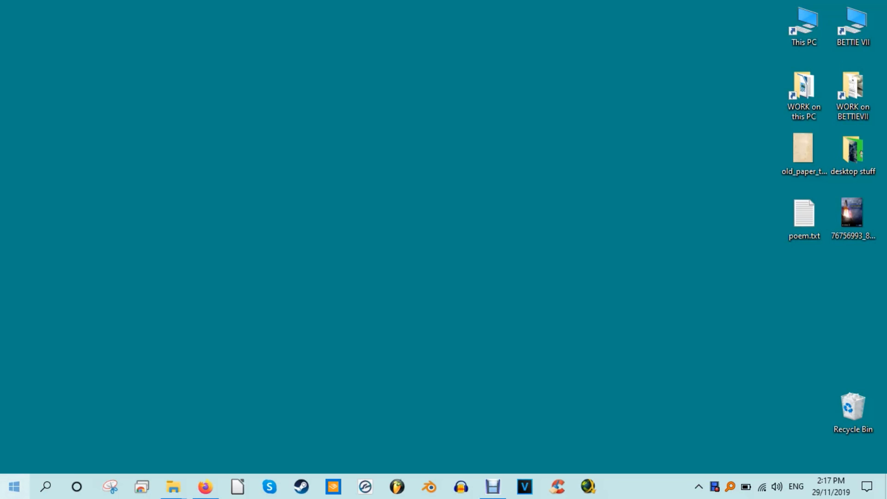
- Search 'power plan', make Balanced (recommended) the active plan, and open its plan settings
key("super")
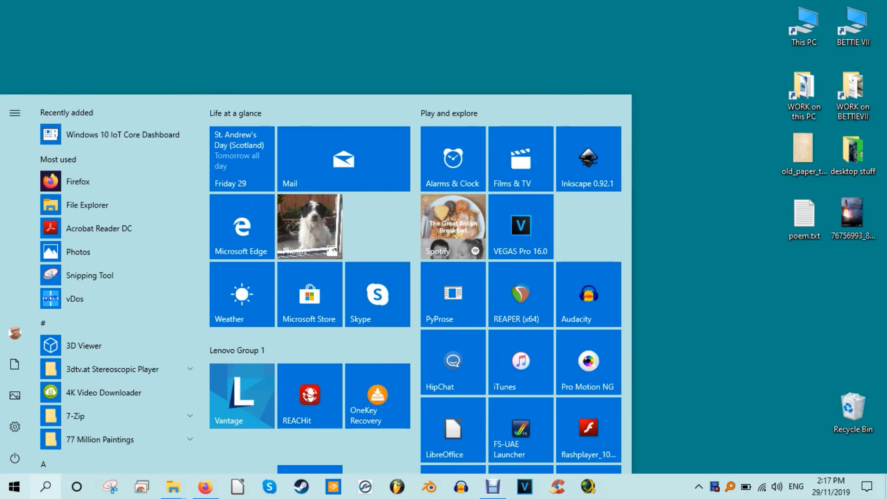
left_click(45, 486)
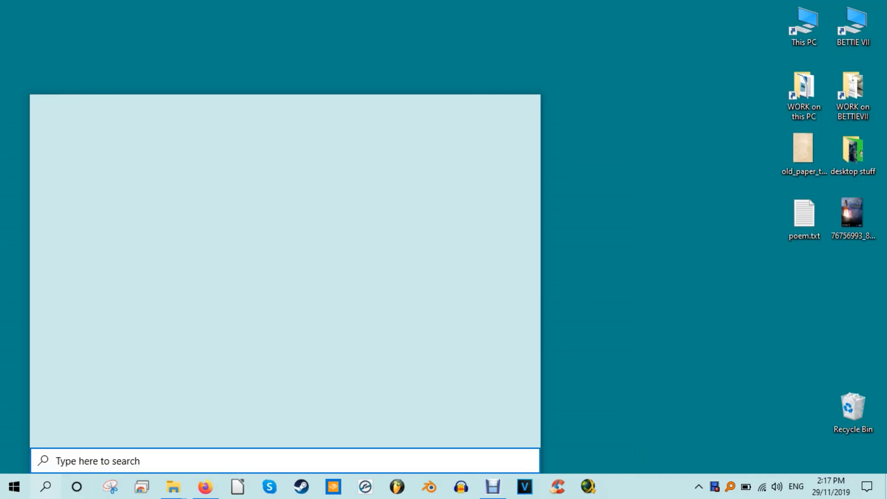
type("power plan")
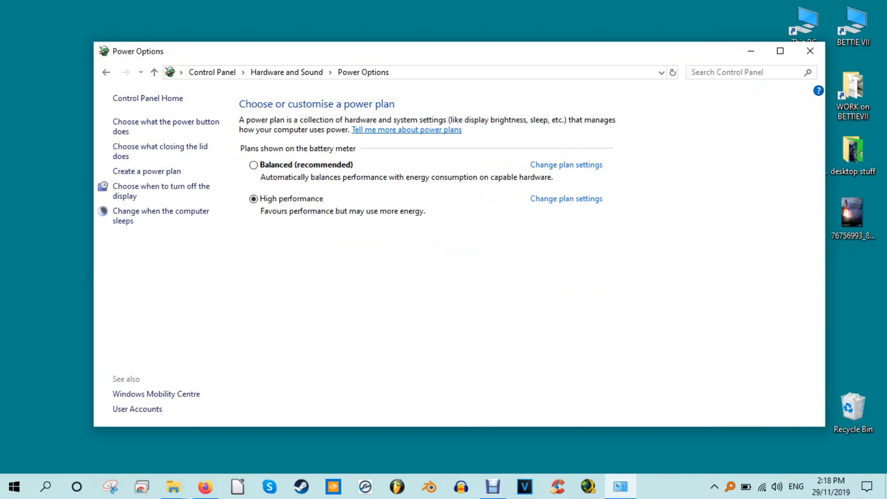
left_click(253, 165)
left_click(566, 164)
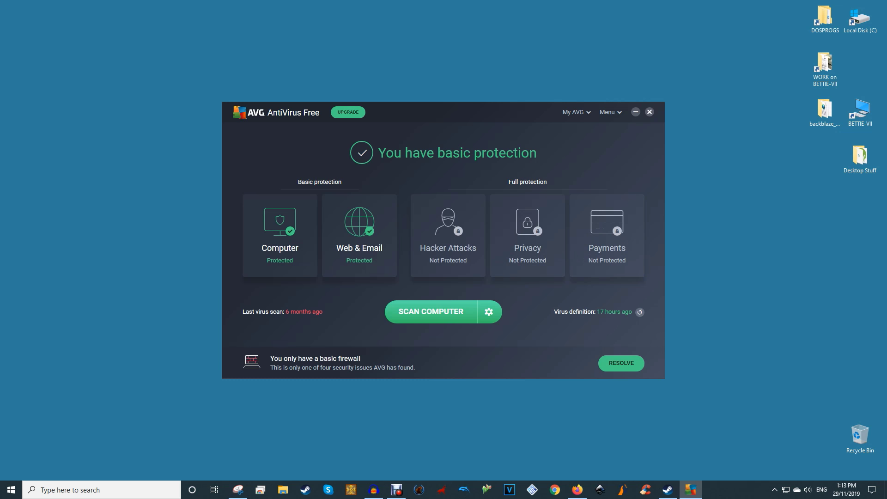
- Search for Windows Defender and open the Windows Defender Firewall control panel
key("super+s")
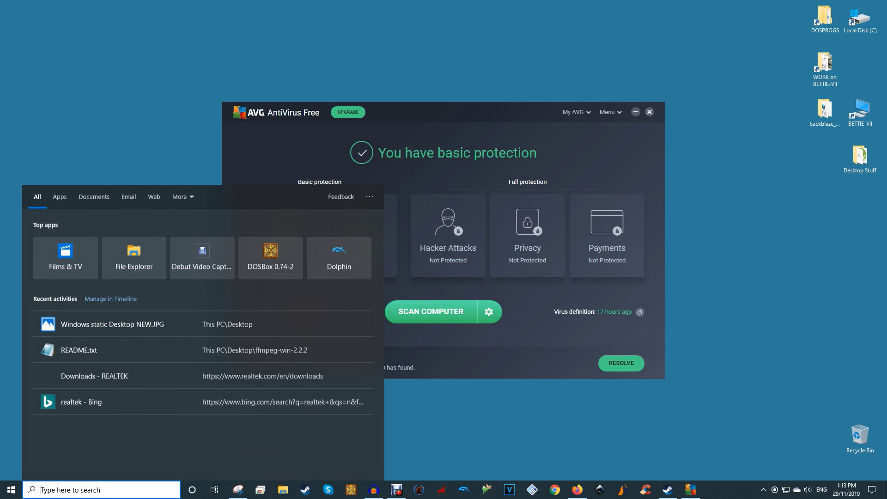
type("wndows")
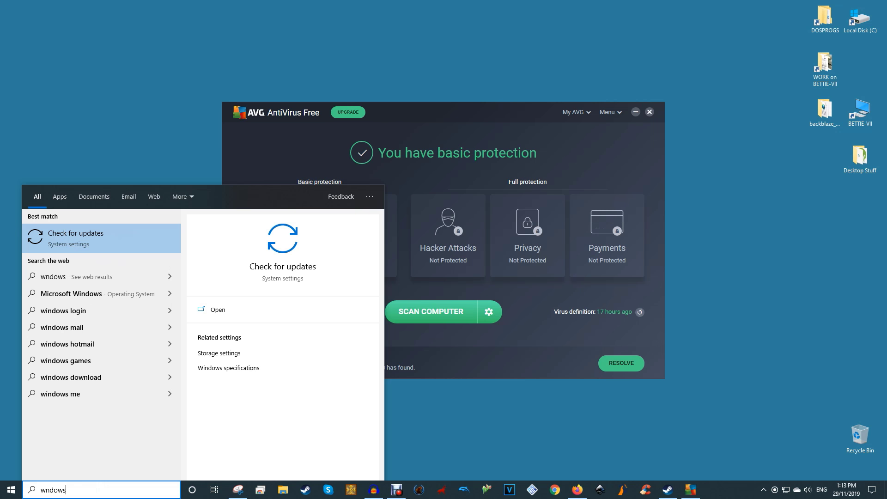
type(" defend")
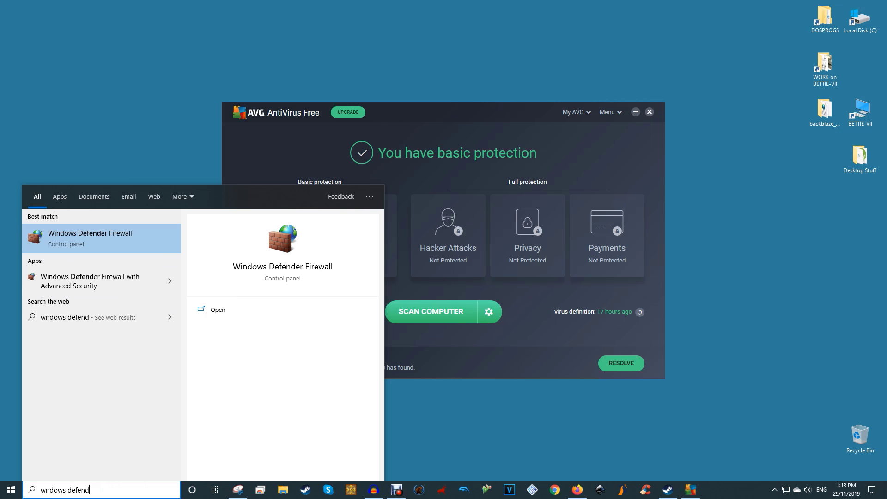
type("er")
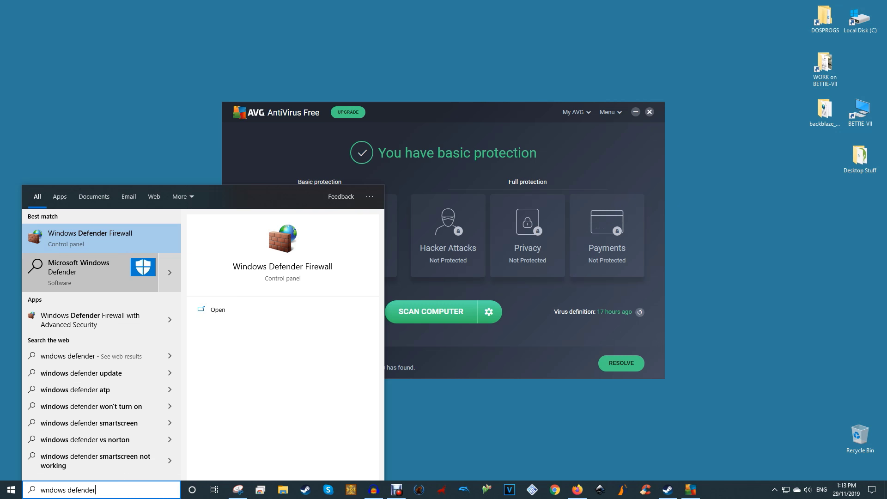
left_click(90, 238)
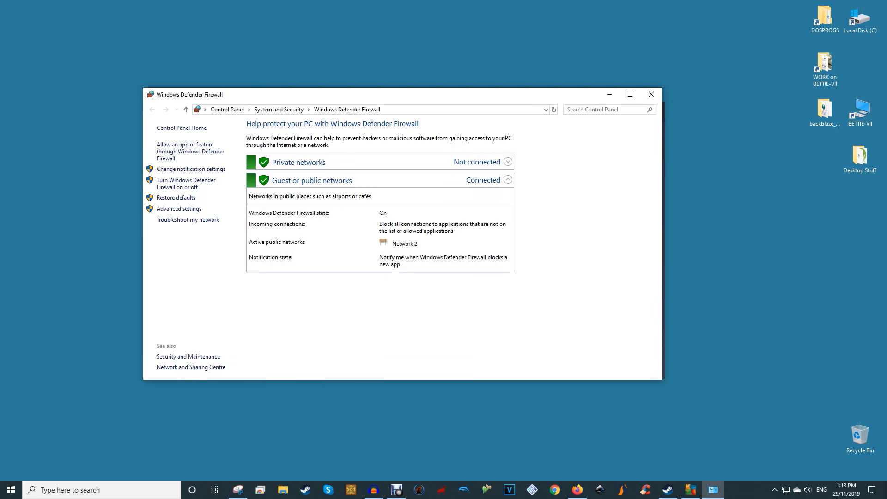
- Move the Firewall window aside and open 'Turn Windows Defender Firewall on or off'
left_click_drag(405, 97, 318, 48)
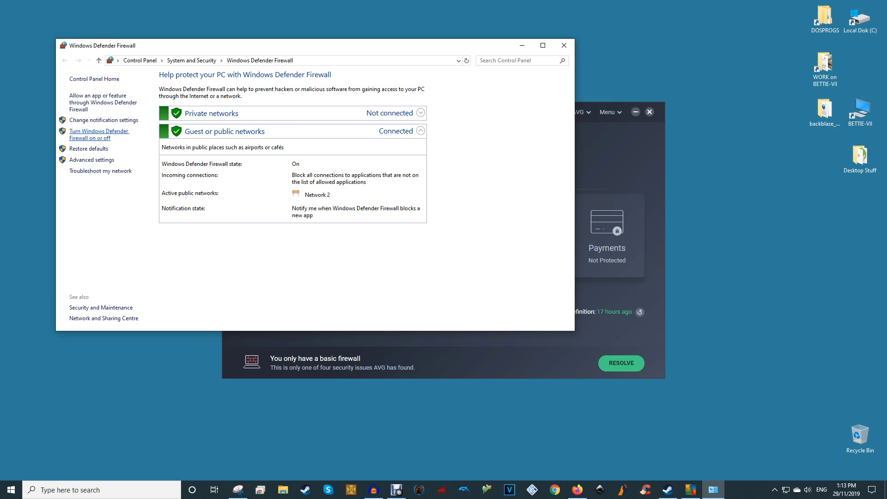
left_click(98, 132)
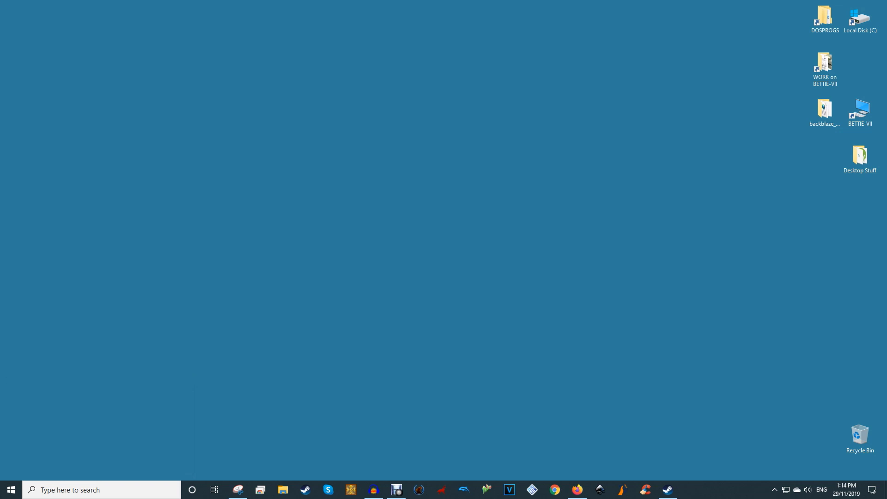
- Launch Event Viewer with eventvwr and reposition and enlarge its window
key("super+r")
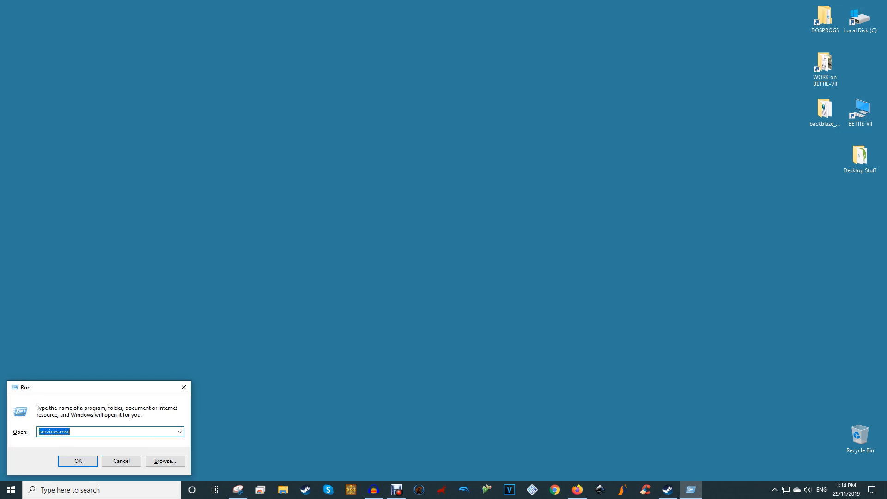
type("eventvwr")
key("Return")
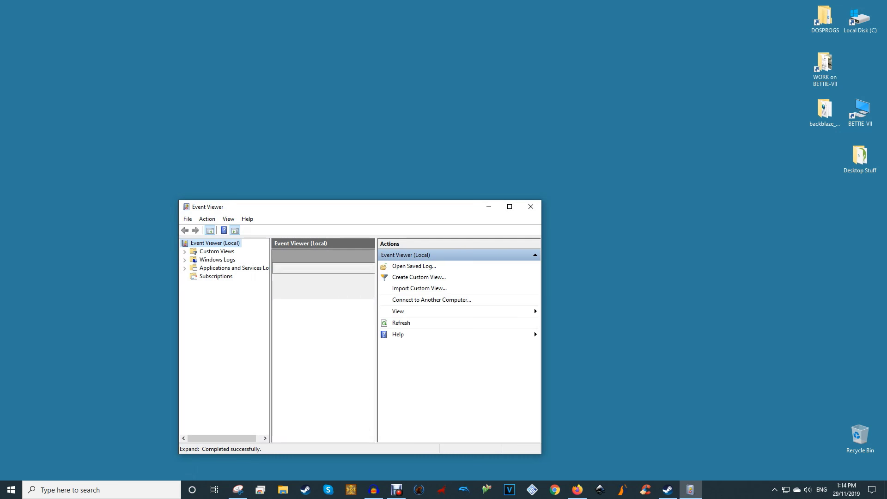
left_click_drag(407, 208, 337, 83)
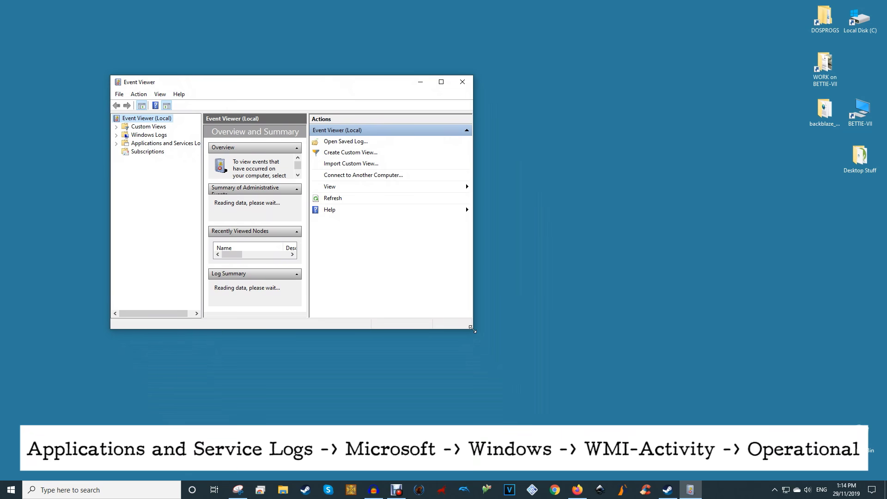
left_click_drag(473, 328, 602, 421)
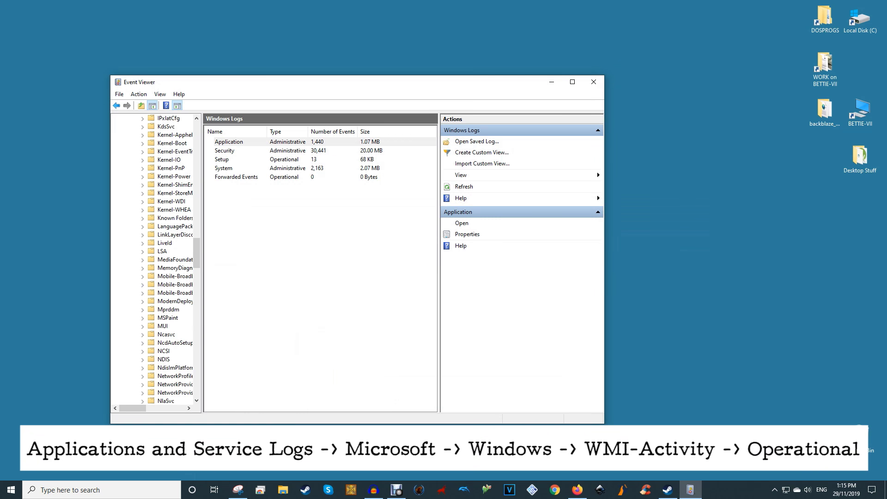
- Open the WMI-Activity Operational log with its 1,739 events and Event ID 5858 errors
scroll(158, 258, "down", 10)
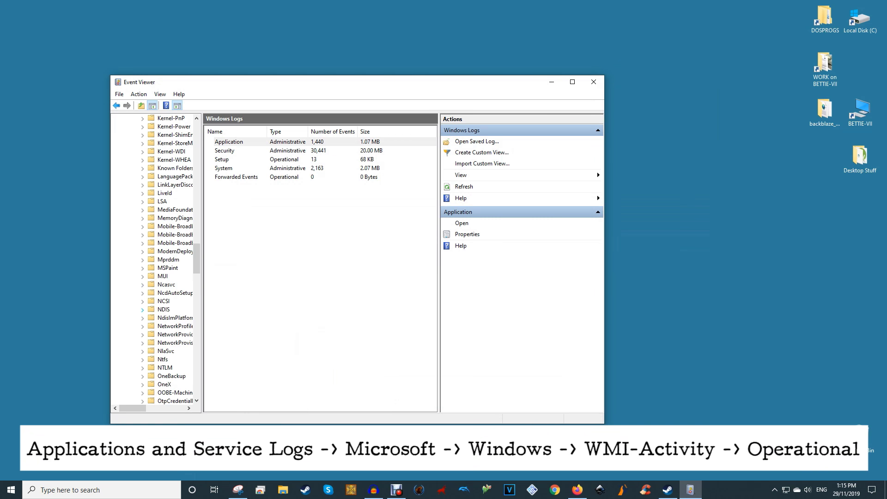
scroll(157, 258, "down", 20)
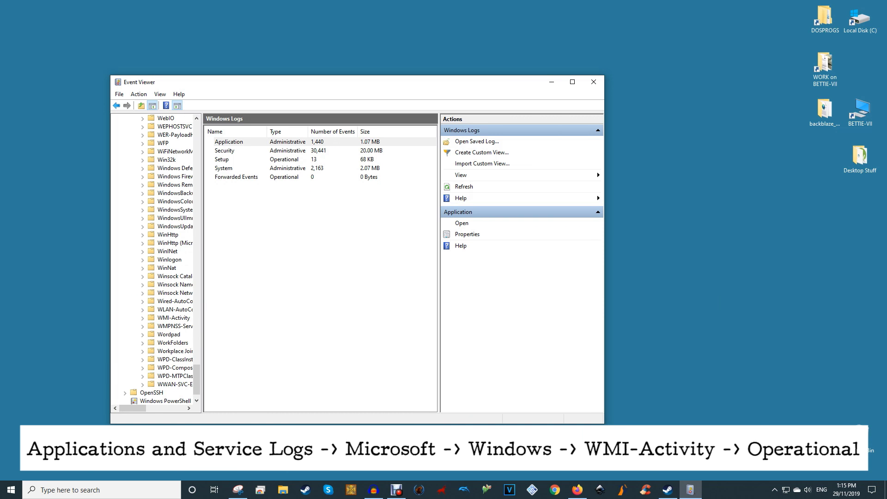
left_click(173, 318)
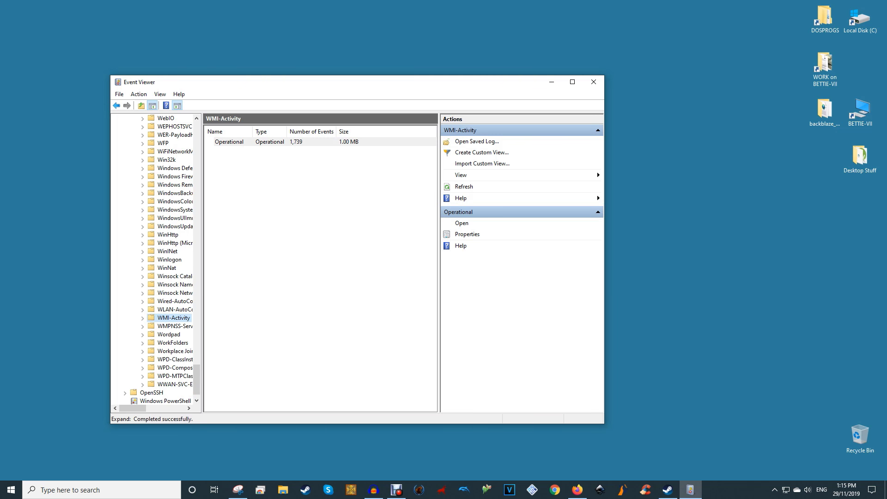
left_click(142, 318)
left_click(181, 326)
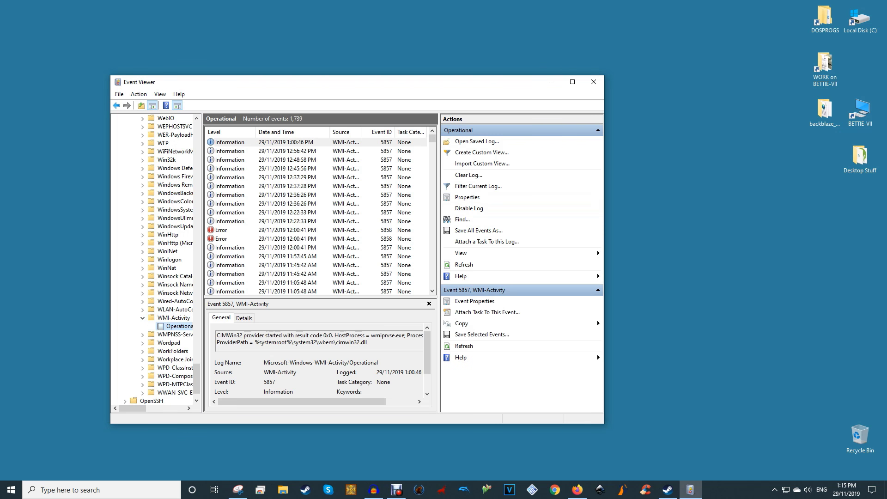
left_click_drag(604, 356, 692, 322)
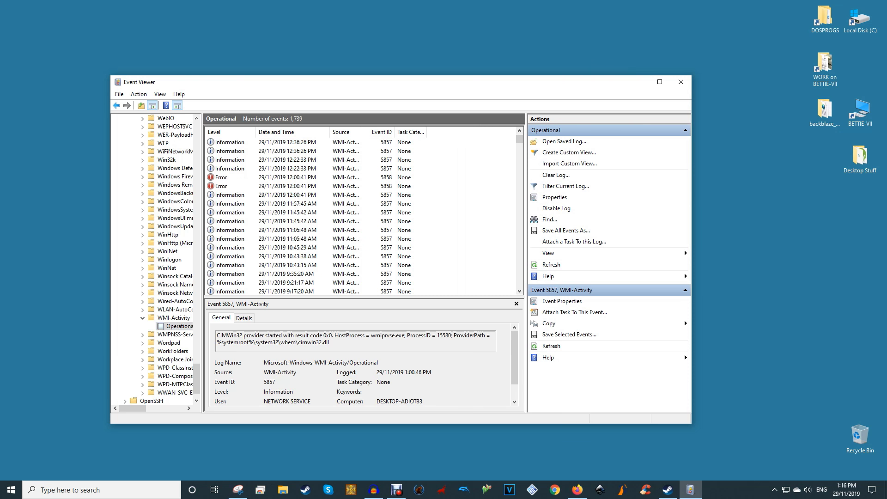
- Place Task Manager beside Event Viewer and sort its process details by PID
key("ctrl+shift+Escape")
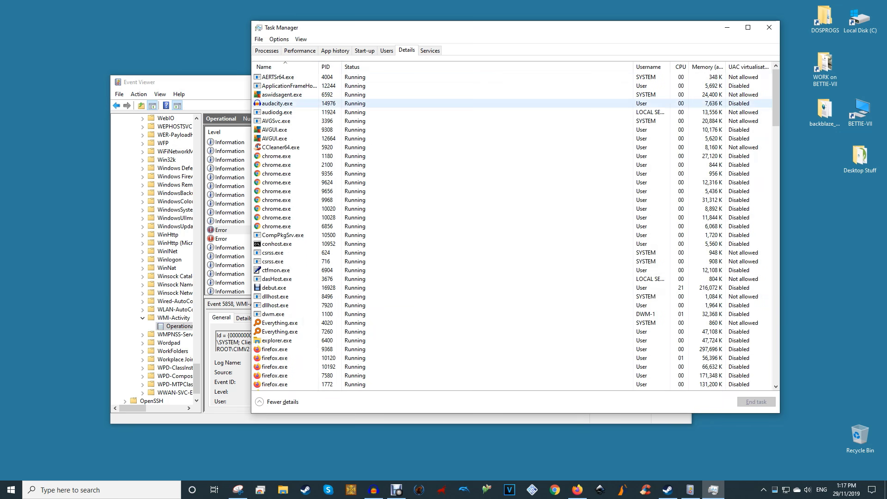
left_click_drag(370, 27, 434, 31)
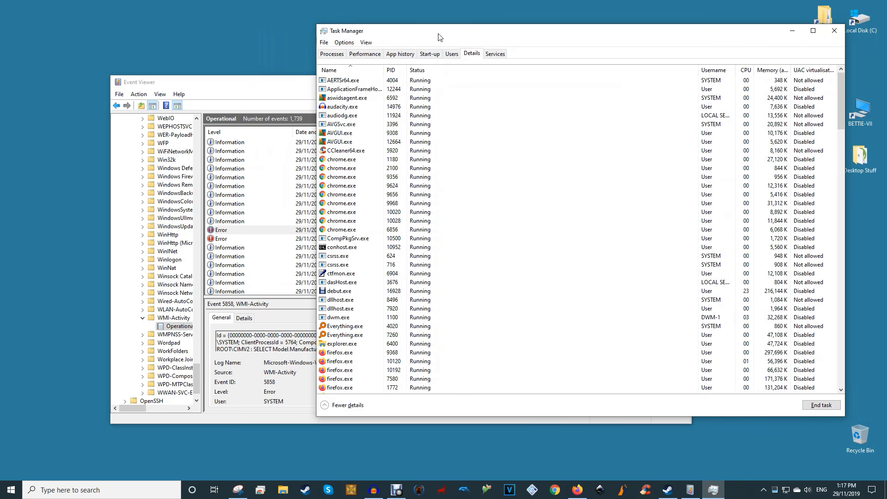
left_click(690, 490)
left_click(392, 69)
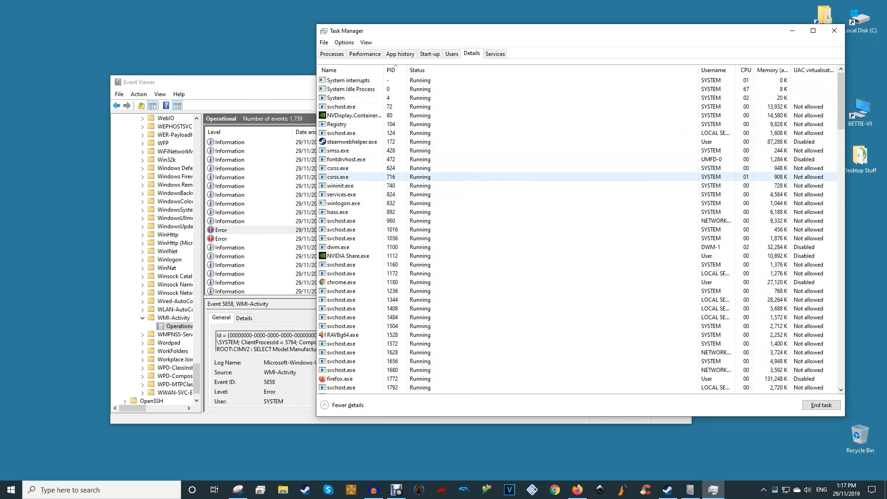
scroll(351, 194, "down", 15)
scroll(351, 194, "down", 13)
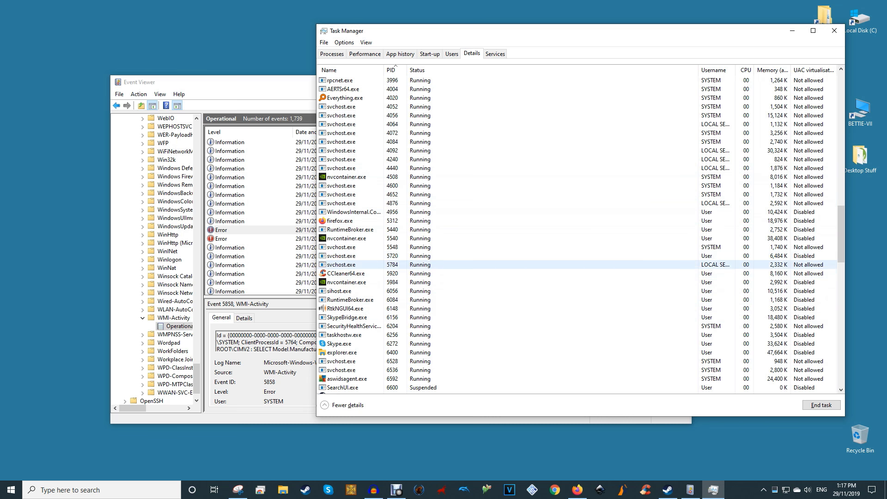
scroll(462, 273, "down", 5)
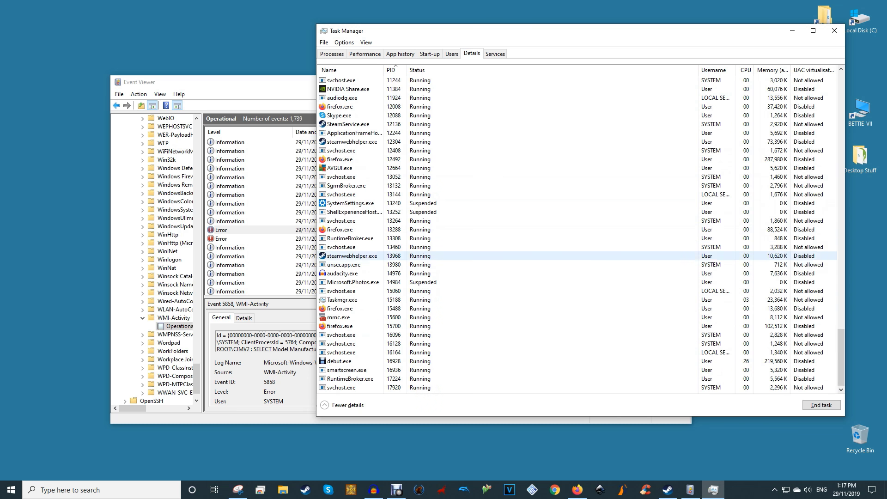